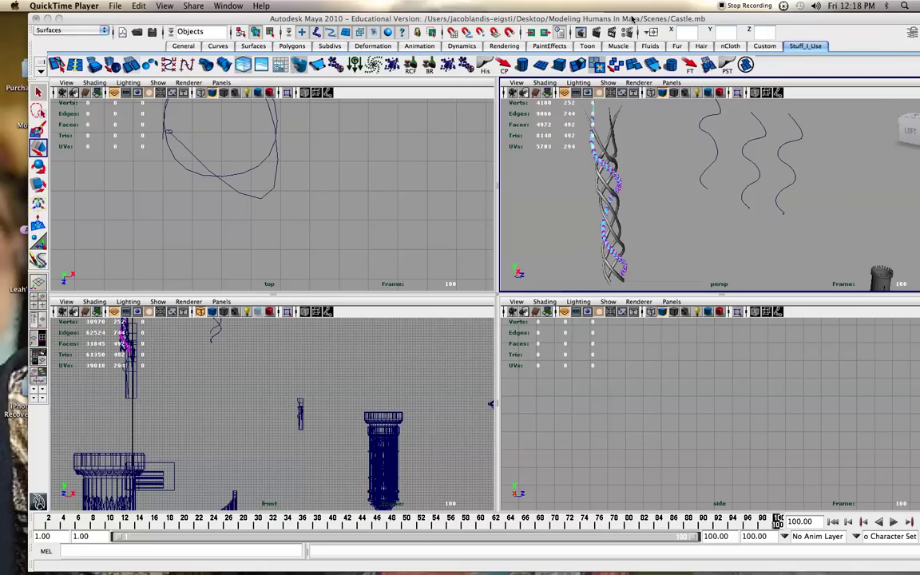
Return the twisted multi-strand column to object mode and clear the selection.
{"action": "left_click_drag", "start_coordinate": [631, 17], "coordinate": [601, 18]}
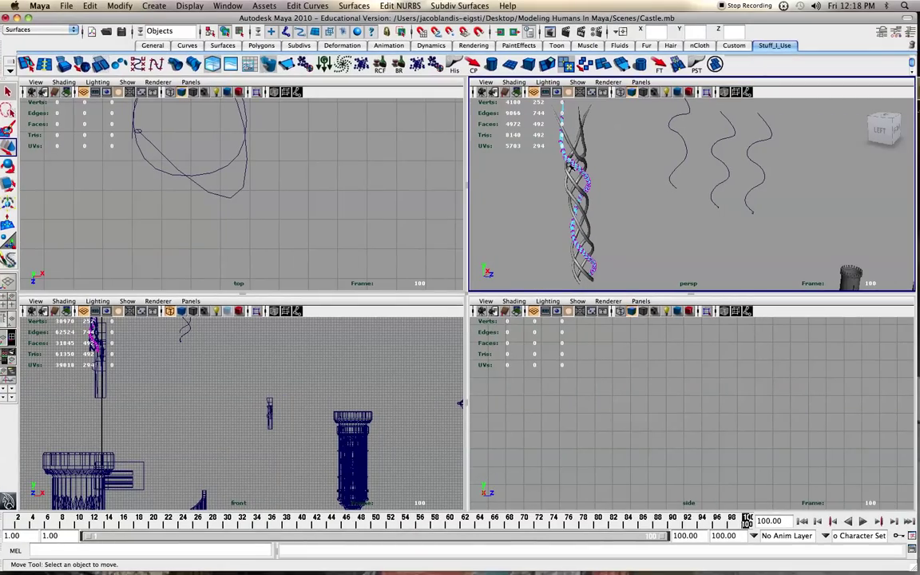
{"action": "right_click_drag", "start_coordinate": [572, 165], "coordinate": [610, 151]}
{"action": "left_click", "coordinate": [613, 154]}
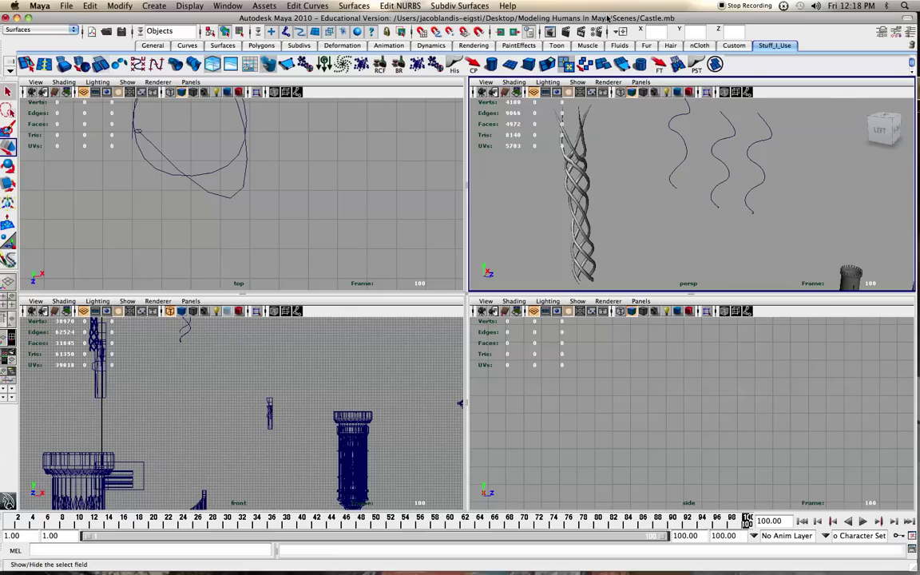
Render the current frame of the perspective view to check the twisted column, and close the render.
{"action": "left_click_drag", "start_coordinate": [608, 17], "coordinate": [610, 18]}
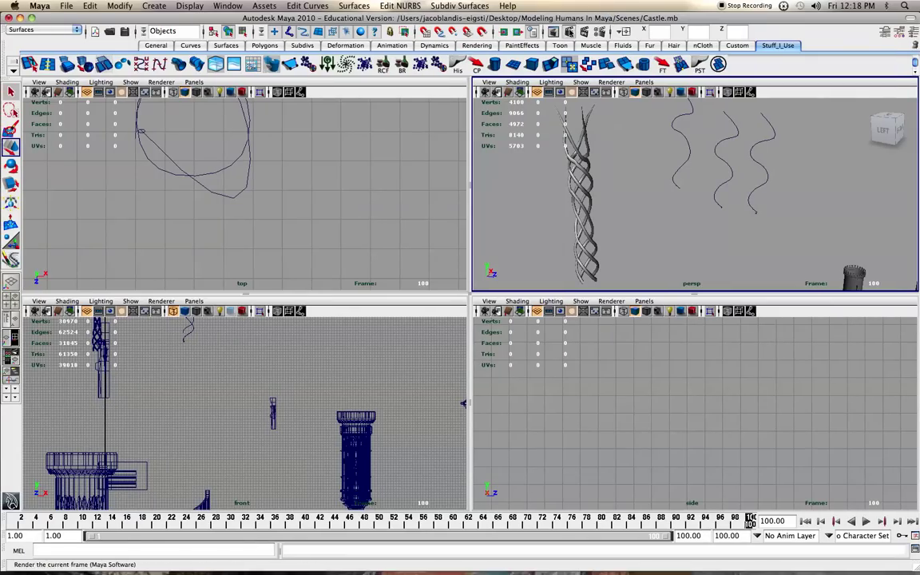
{"action": "left_click", "coordinate": [571, 32]}
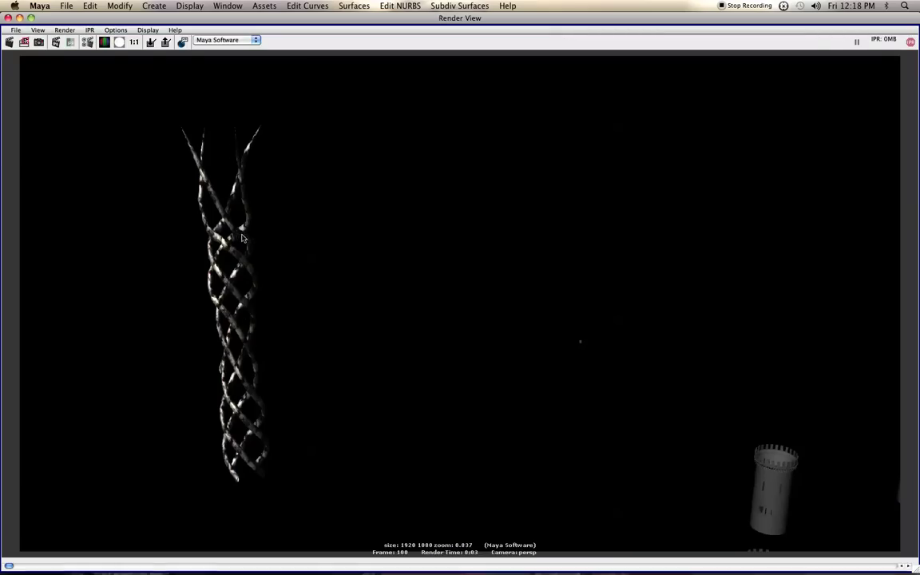
{"action": "left_click", "coordinate": [8, 18]}
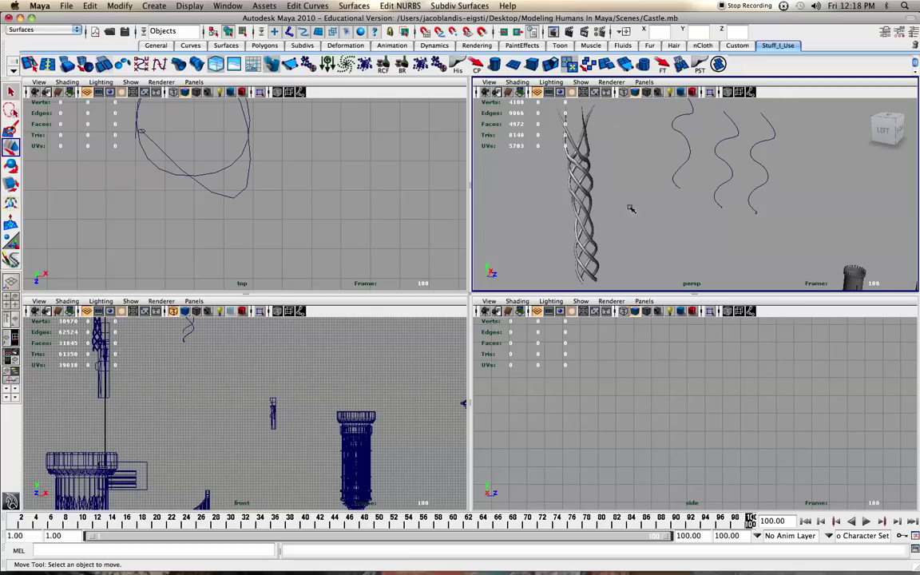
Extrude a face of the small cube at the rightmost wavy curve's lower end along that curve, using 40 divisions.
{"action": "middle_click_drag", "start_coordinate": [676, 205], "coordinate": [634, 204], "text": "alt"}
{"action": "right_click_drag", "start_coordinate": [635, 204], "coordinate": [670, 203], "text": "alt"}
{"action": "left_click", "coordinate": [736, 266]}
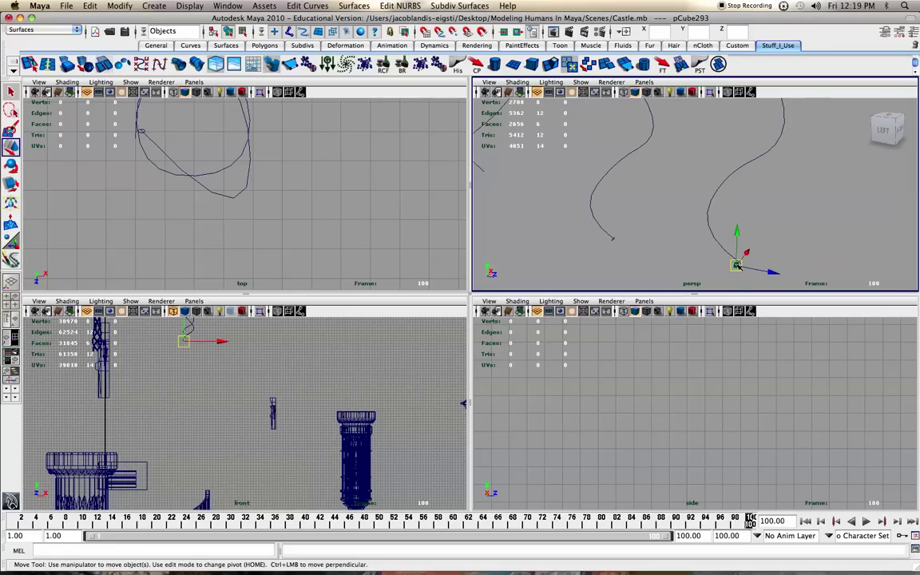
{"action": "right_click", "coordinate": [738, 266]}
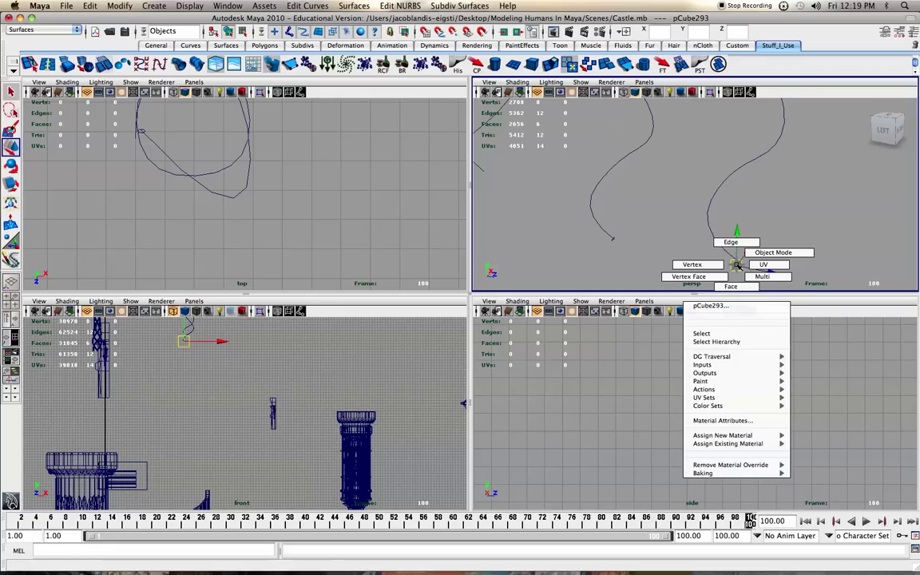
{"action": "right_click_drag", "start_coordinate": [739, 284], "coordinate": [733, 286]}
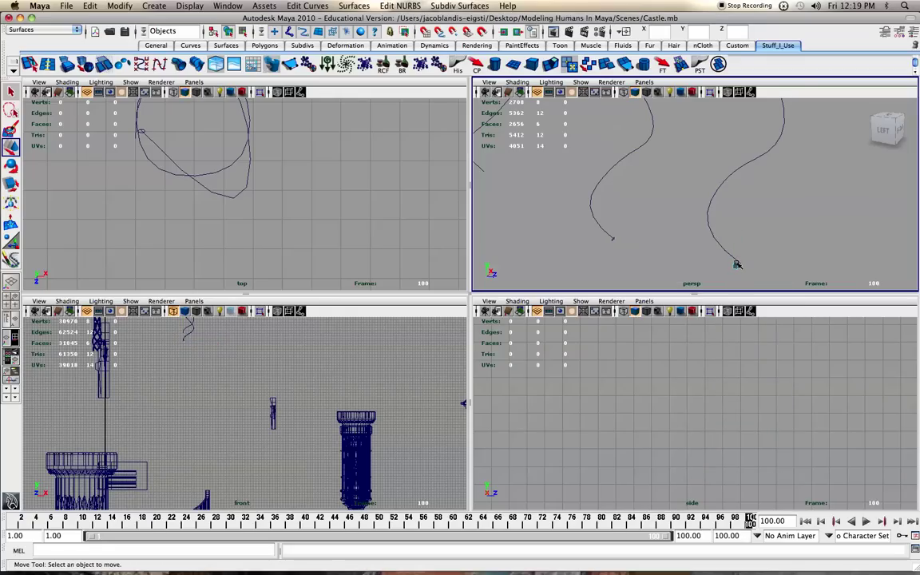
{"action": "left_click", "coordinate": [737, 264]}
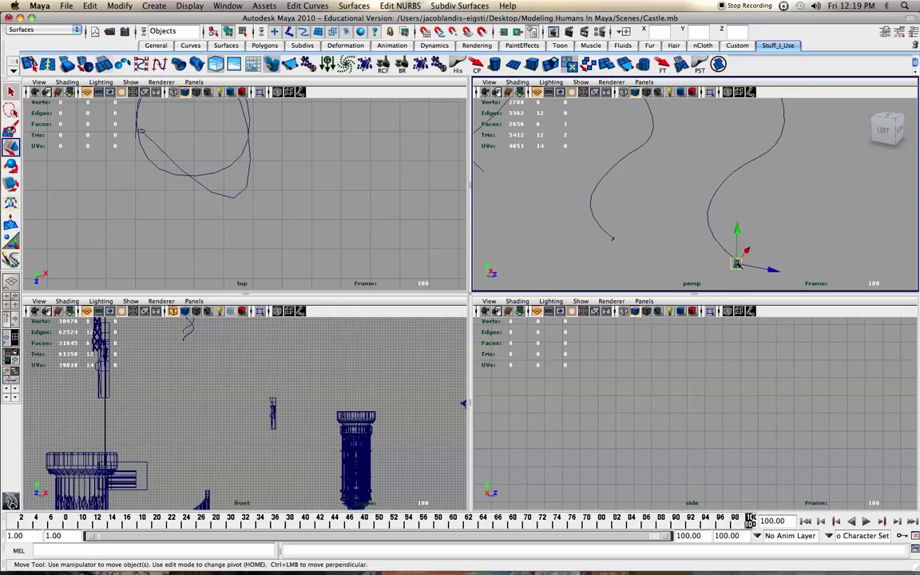
{"action": "left_click", "coordinate": [717, 197]}
{"action": "left_click", "coordinate": [33, 32]}
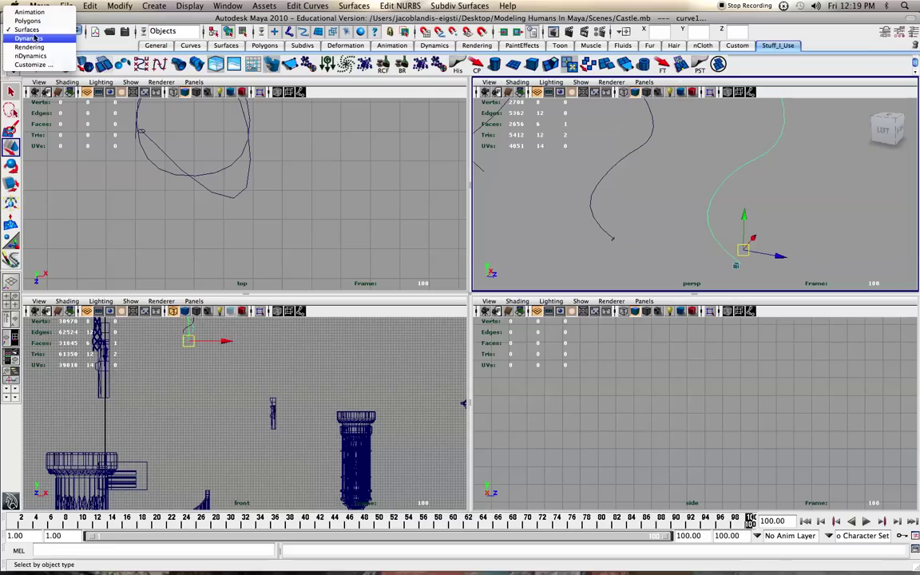
{"action": "left_click", "coordinate": [36, 22]}
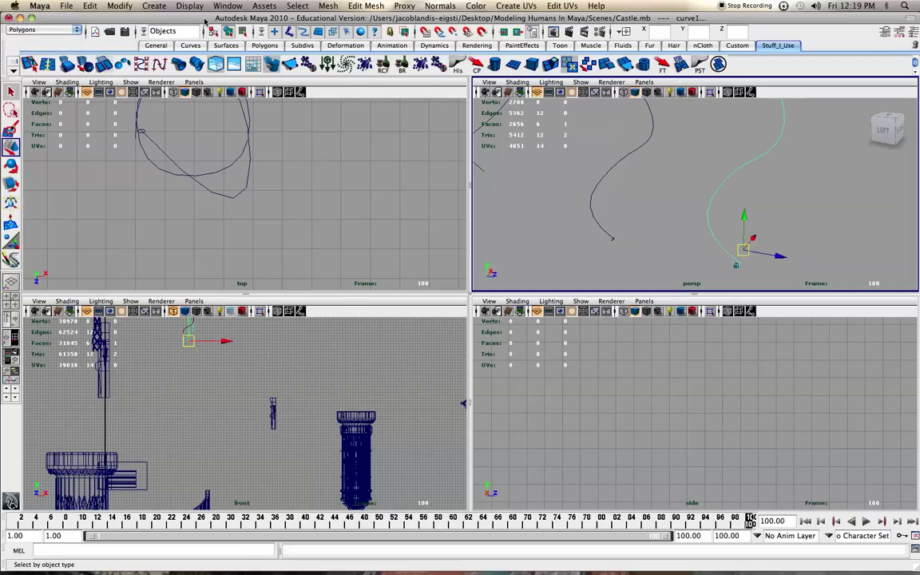
{"action": "left_click", "coordinate": [373, 5]}
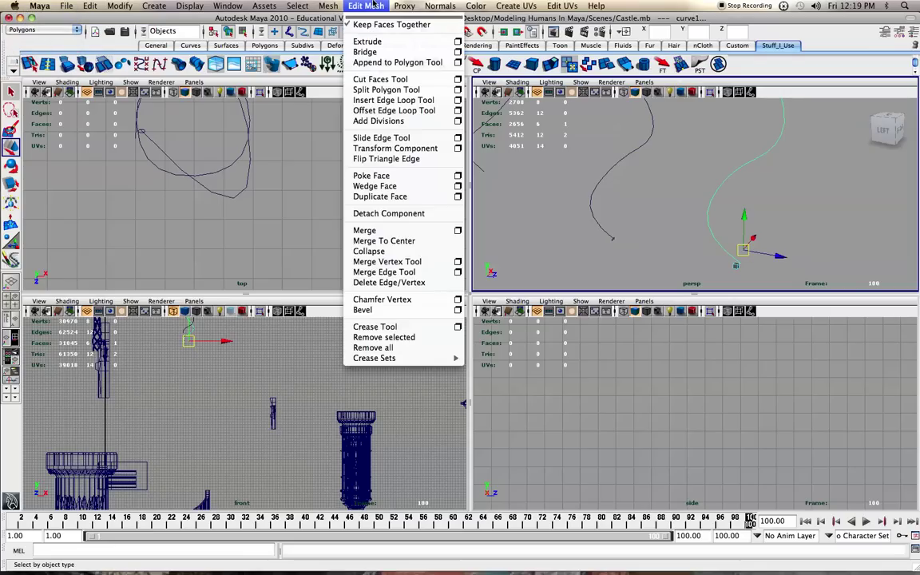
{"action": "left_click", "coordinate": [458, 41]}
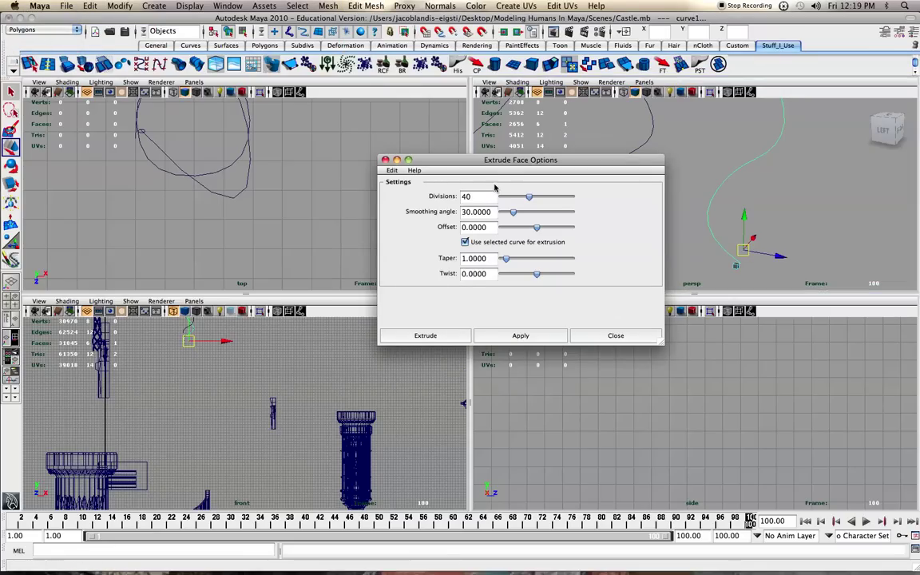
{"action": "left_click_drag", "start_coordinate": [494, 165], "coordinate": [502, 98]}
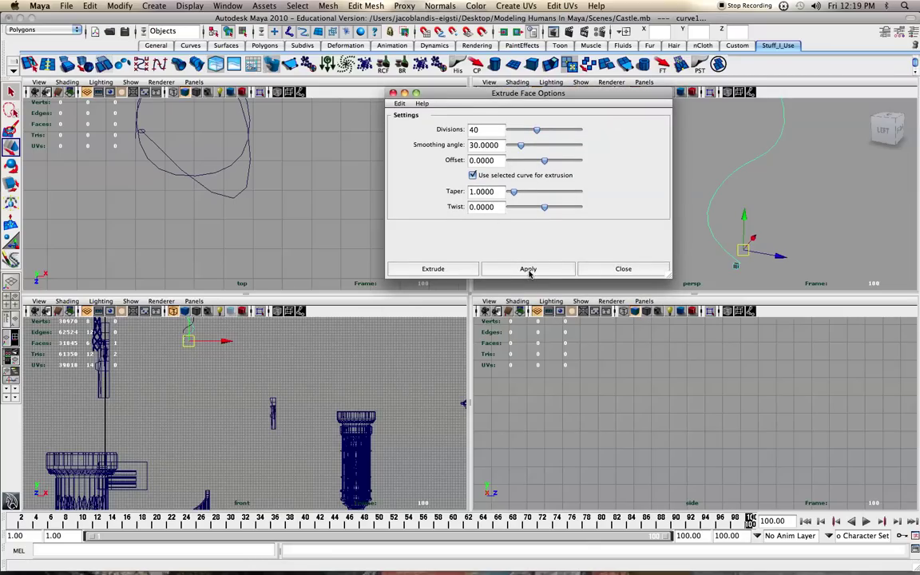
{"action": "left_click", "coordinate": [528, 269]}
{"action": "left_click", "coordinate": [393, 94]}
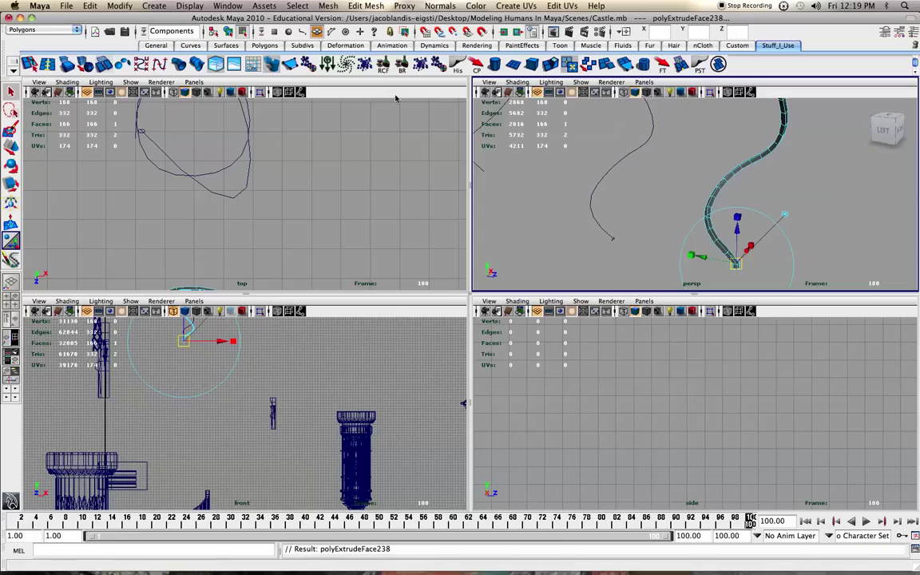
Examine the extruded polygon tube along its curve and the small circle at the lower end of the middle curve.
{"action": "scroll", "coordinate": [680, 166], "scroll_direction": "down", "scroll_amount": 6}
{"action": "left_click_drag", "start_coordinate": [680, 166], "coordinate": [668, 212], "text": "alt"}
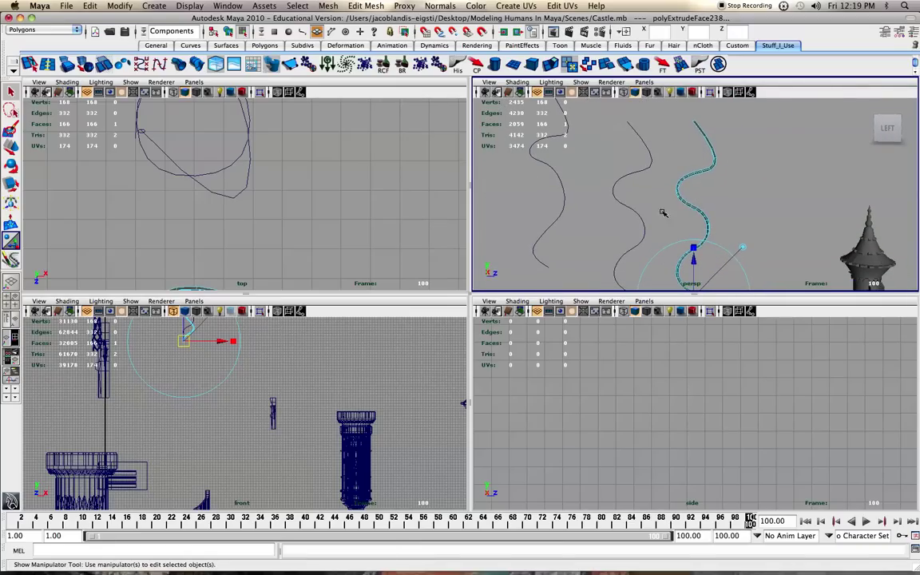
{"action": "middle_click_drag", "start_coordinate": [656, 210], "coordinate": [651, 153], "text": "alt"}
{"action": "scroll", "coordinate": [605, 197], "scroll_direction": "up", "scroll_amount": 3}
{"action": "left_click_drag", "start_coordinate": [601, 202], "coordinate": [636, 165], "text": "alt"}
{"action": "left_click", "coordinate": [611, 244]}
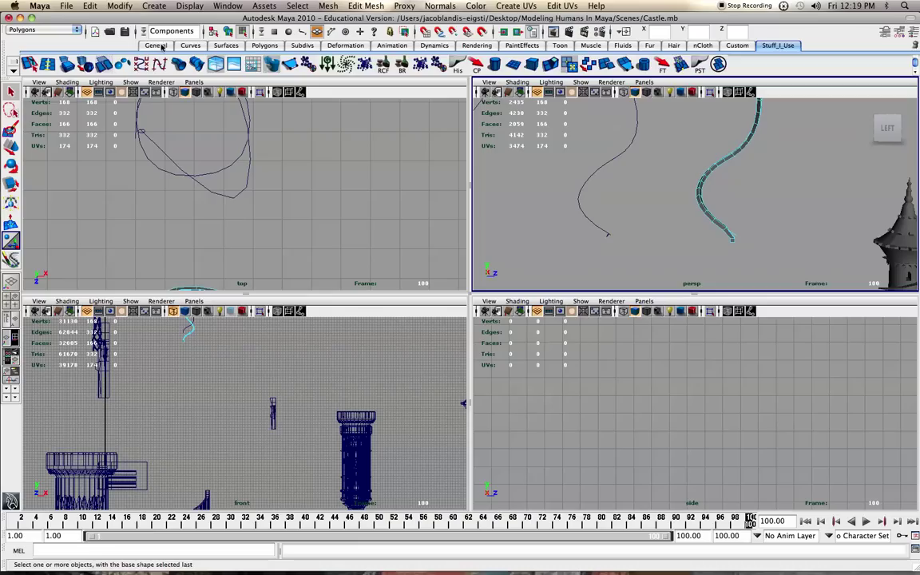
{"action": "left_click", "coordinate": [190, 46]}
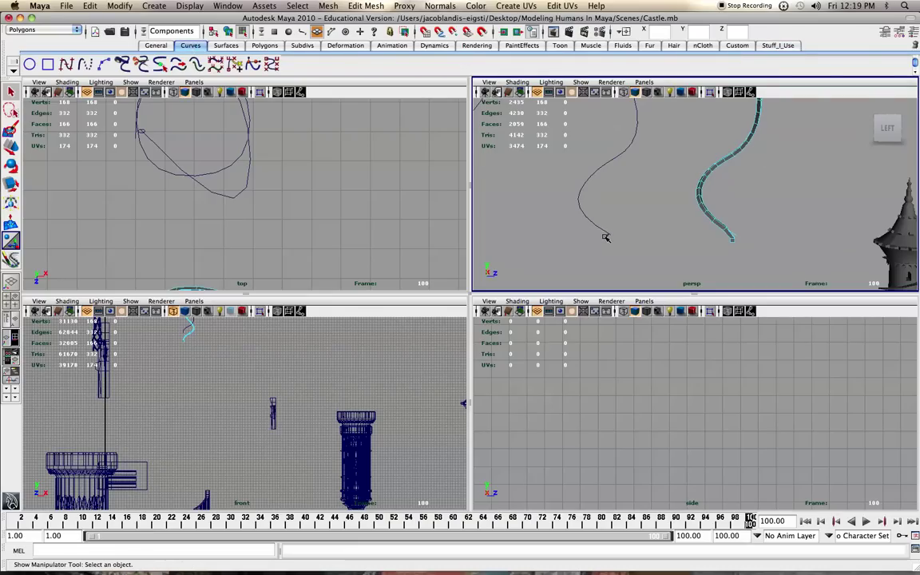
{"action": "scroll", "coordinate": [607, 221], "scroll_direction": "up", "scroll_amount": 3}
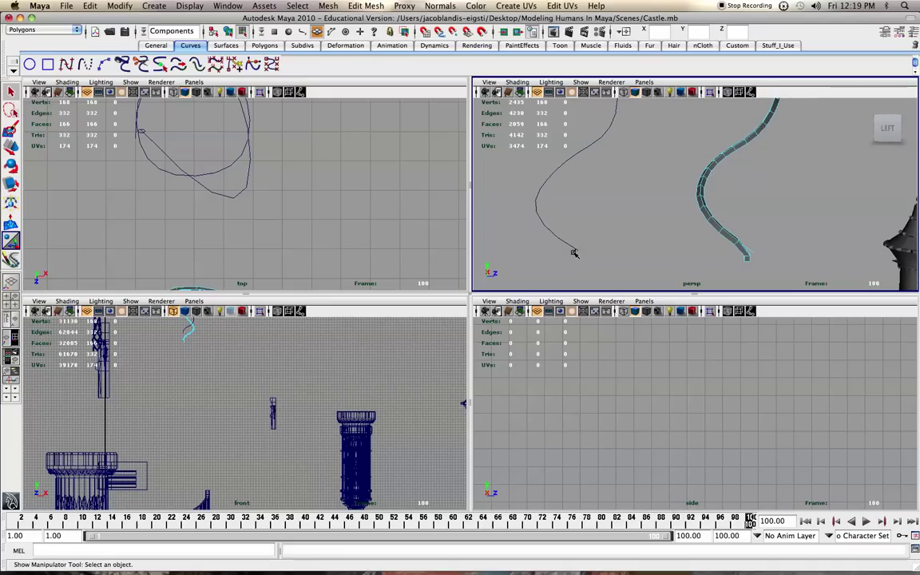
{"action": "left_click_drag", "start_coordinate": [406, 19], "coordinate": [419, 18]}
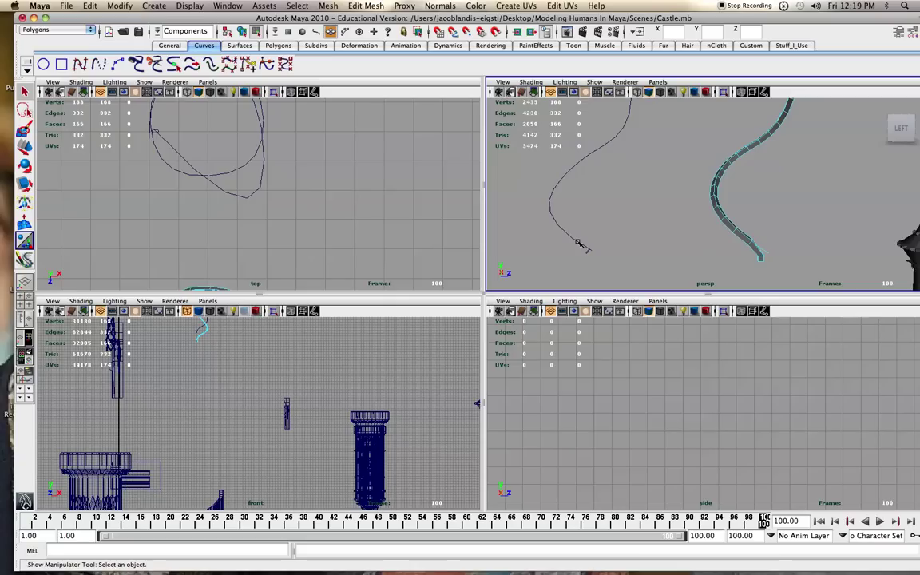
{"action": "key", "text": "q"}
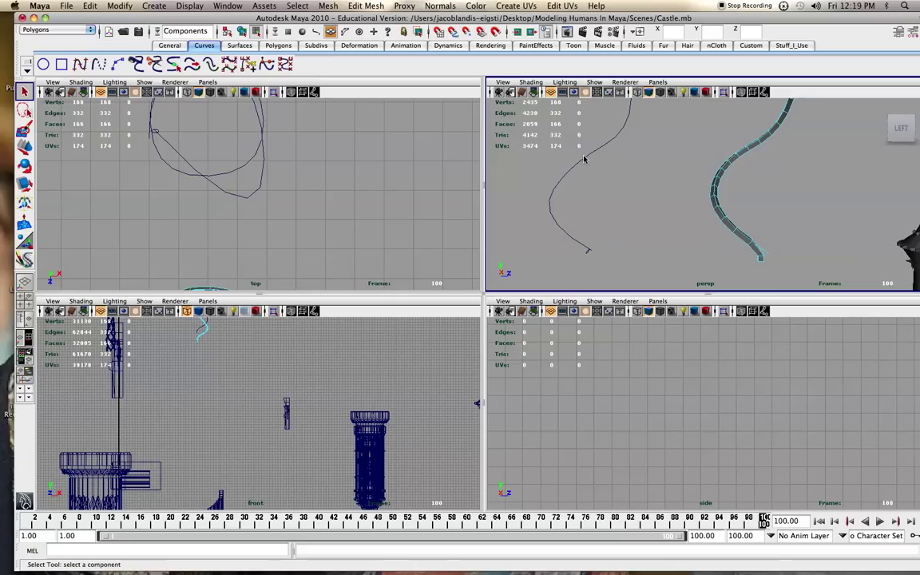
{"action": "scroll", "coordinate": [600, 207], "scroll_direction": "down", "scroll_amount": 4}
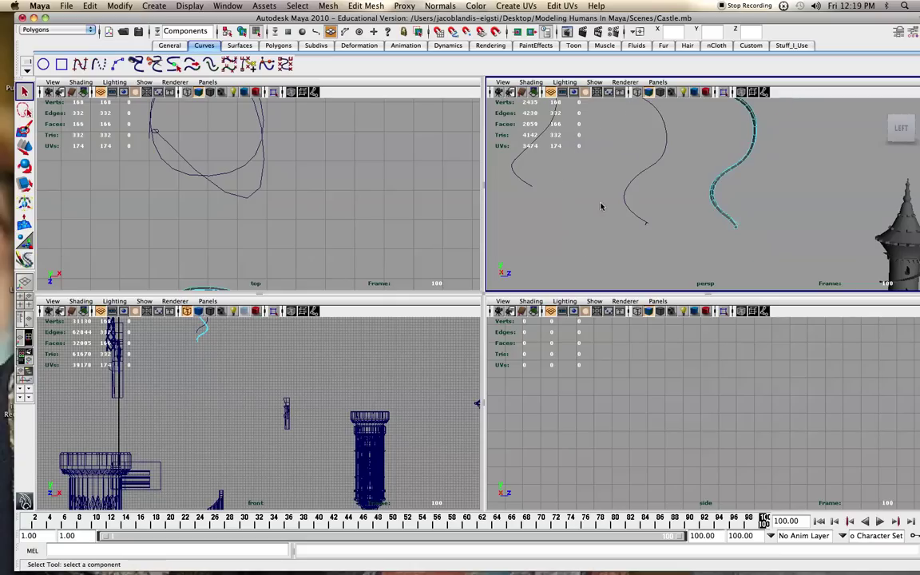
Extrude the small NURBS circle along the middle wavy curve to create a tubular surface.
{"action": "right_click_drag", "start_coordinate": [658, 187], "coordinate": [683, 172]}
{"action": "left_click", "coordinate": [642, 220]}
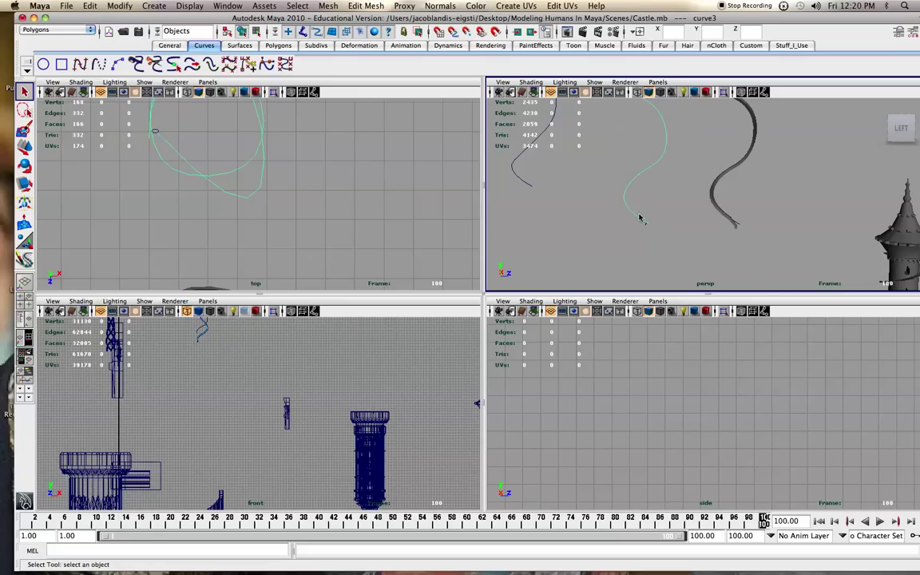
{"action": "left_click", "coordinate": [644, 223]}
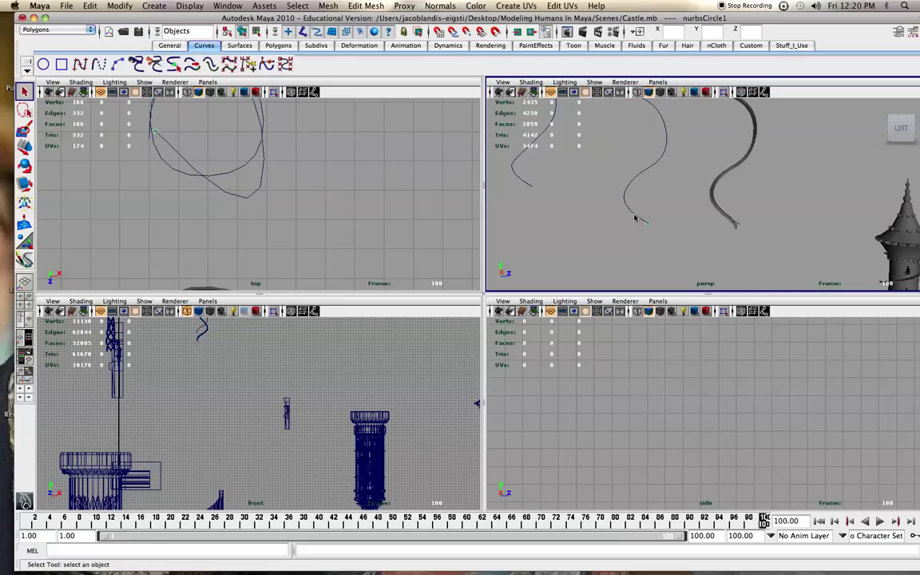
{"action": "left_click", "coordinate": [635, 218], "text": "shift"}
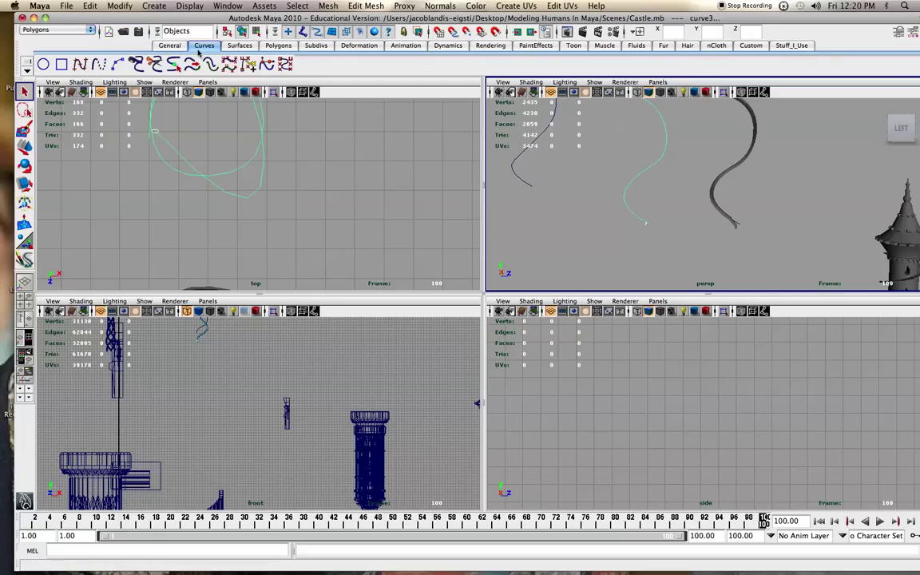
{"action": "left_click", "coordinate": [56, 30]}
{"action": "left_click", "coordinate": [44, 41]}
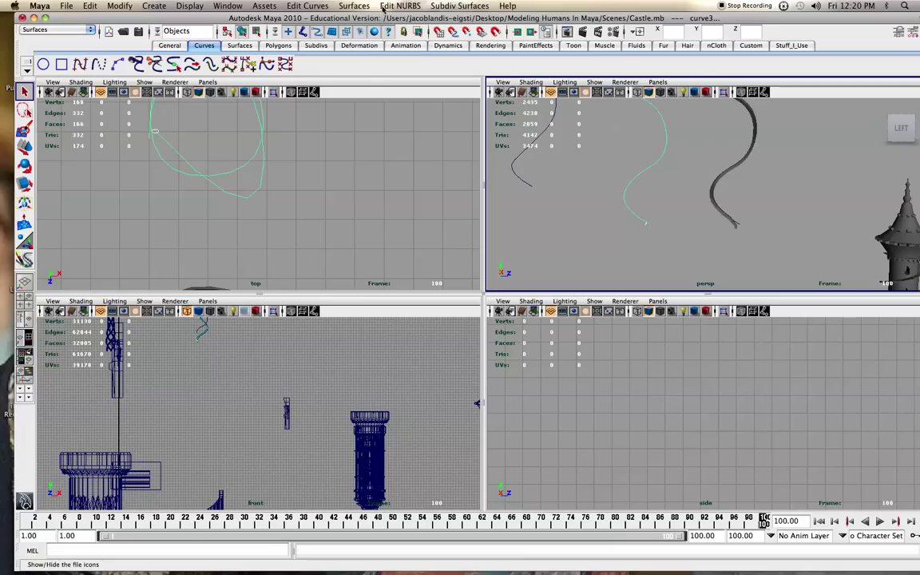
{"action": "left_click", "coordinate": [391, 7]}
{"action": "mouse_move", "coordinate": [354, 5]}
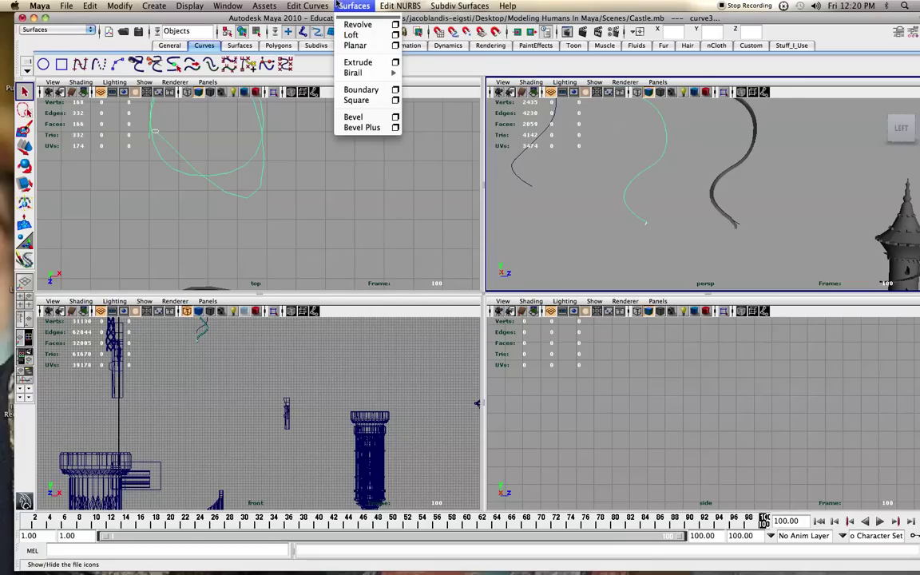
{"action": "left_click", "coordinate": [323, 56]}
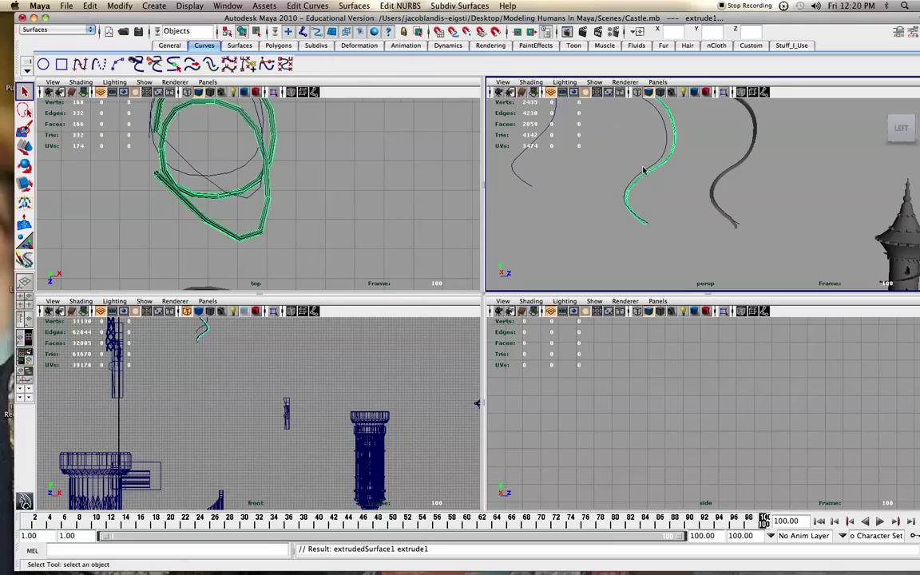
Center the pivot of the extruded NURBS tube, rotate it slightly around the X axis toward its path curve, and deselect it.
{"action": "middle_click_drag", "start_coordinate": [643, 170], "coordinate": [639, 238], "text": "alt"}
{"action": "mouse_move", "coordinate": [639, 238]}
{"action": "left_mouse_down", "text": "alt"}
{"action": "mouse_move", "coordinate": [646, 183]}
{"action": "mouse_move", "coordinate": [652, 196]}
{"action": "mouse_move", "coordinate": [640, 200]}
{"action": "mouse_move", "coordinate": [641, 238]}
{"action": "left_mouse_up", "text": "alt"}
{"action": "left_click", "coordinate": [685, 210]}
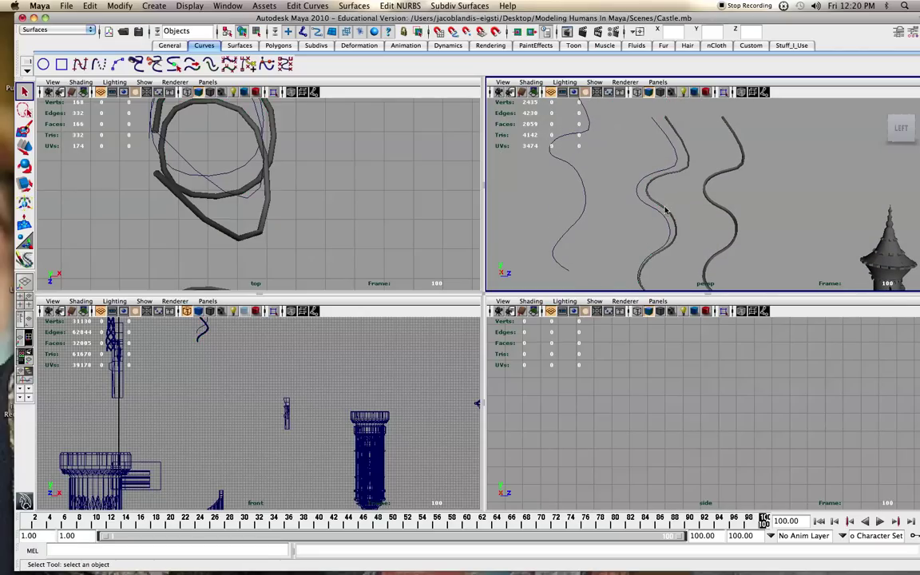
{"action": "left_click", "coordinate": [666, 210]}
{"action": "key", "text": "e"}
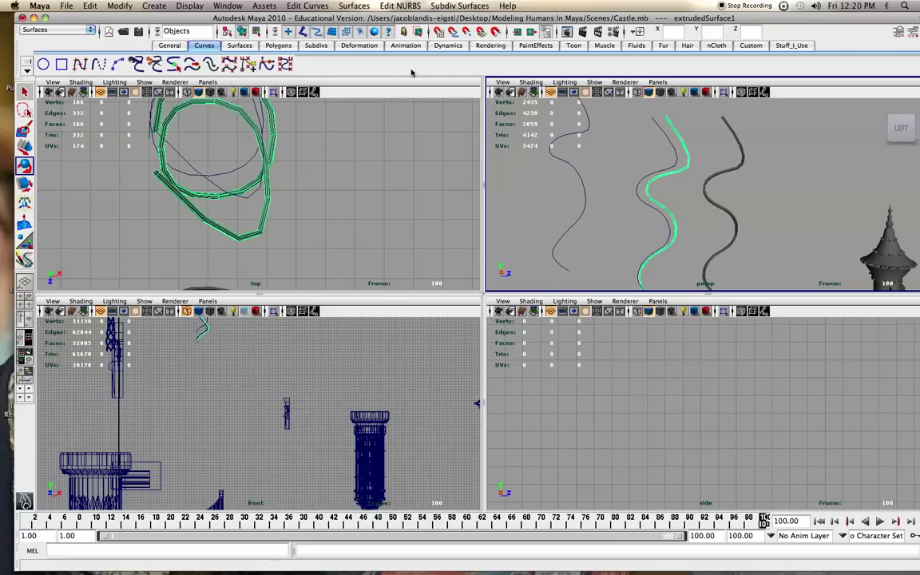
{"action": "left_click", "coordinate": [792, 46]}
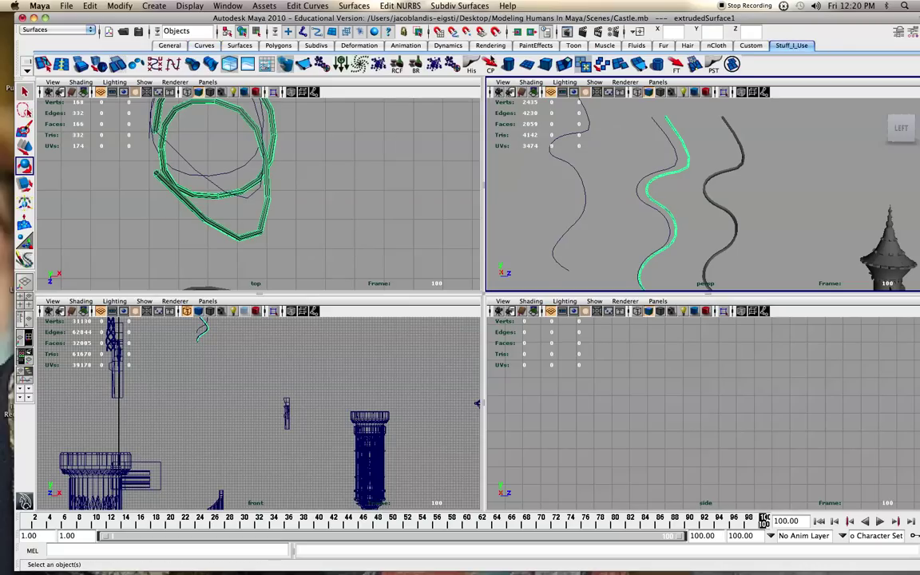
{"action": "left_click", "coordinate": [490, 63]}
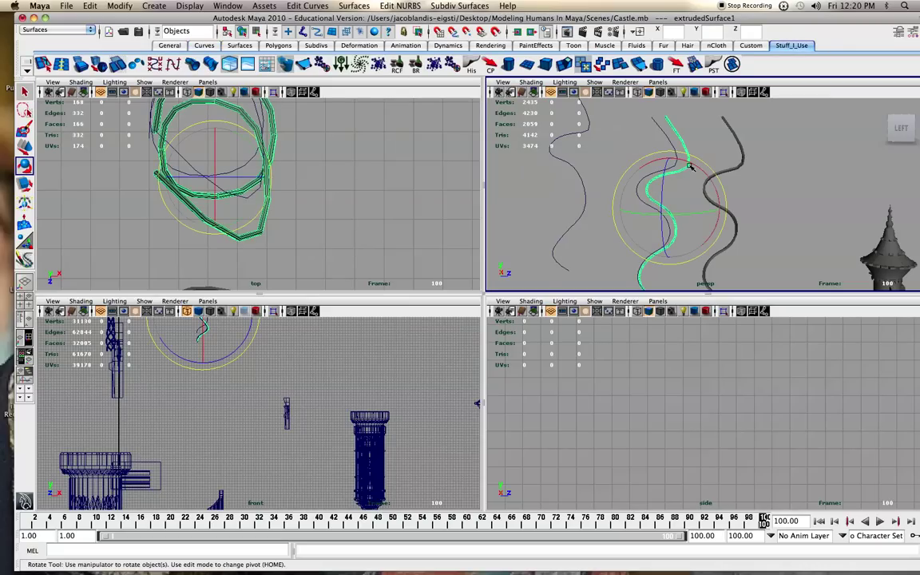
{"action": "left_click_drag", "start_coordinate": [690, 166], "coordinate": [685, 163]}
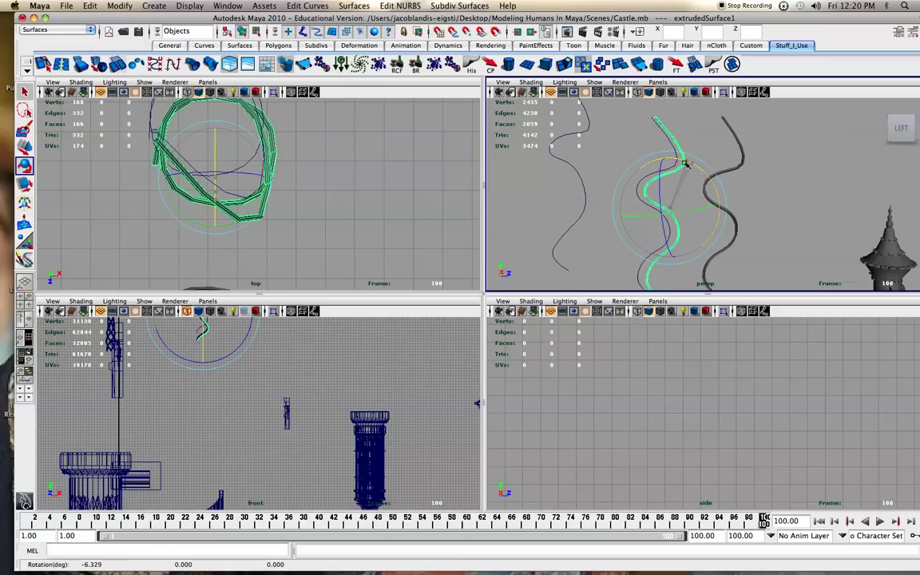
{"action": "left_click", "coordinate": [618, 146]}
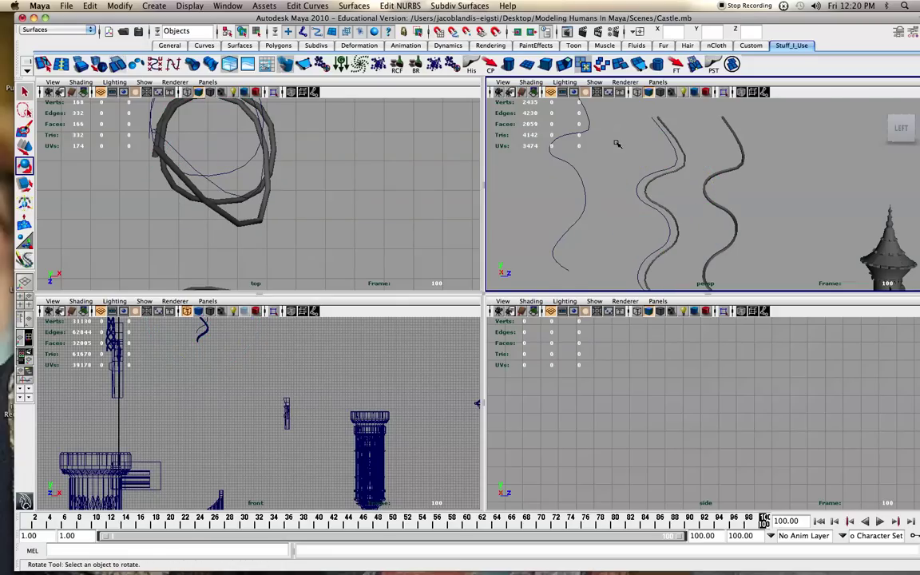
{"action": "middle_click_drag", "start_coordinate": [598, 150], "coordinate": [698, 170], "text": "alt"}
{"action": "scroll", "coordinate": [699, 169], "scroll_direction": "up", "scroll_amount": 3}
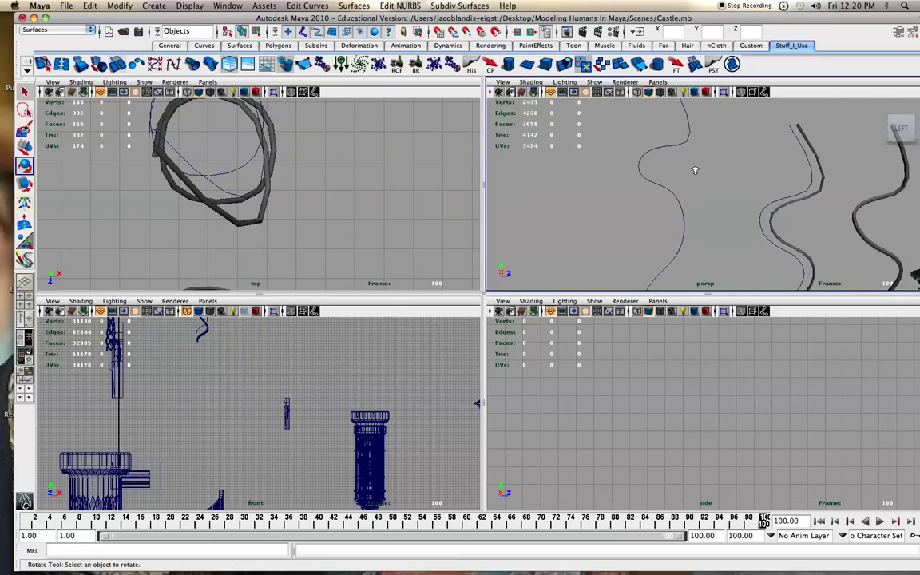
Select the leftmost wavy curve in the perspective view and switch to the Rendering menu set.
{"action": "left_click_drag", "start_coordinate": [695, 170], "coordinate": [676, 145], "text": "alt"}
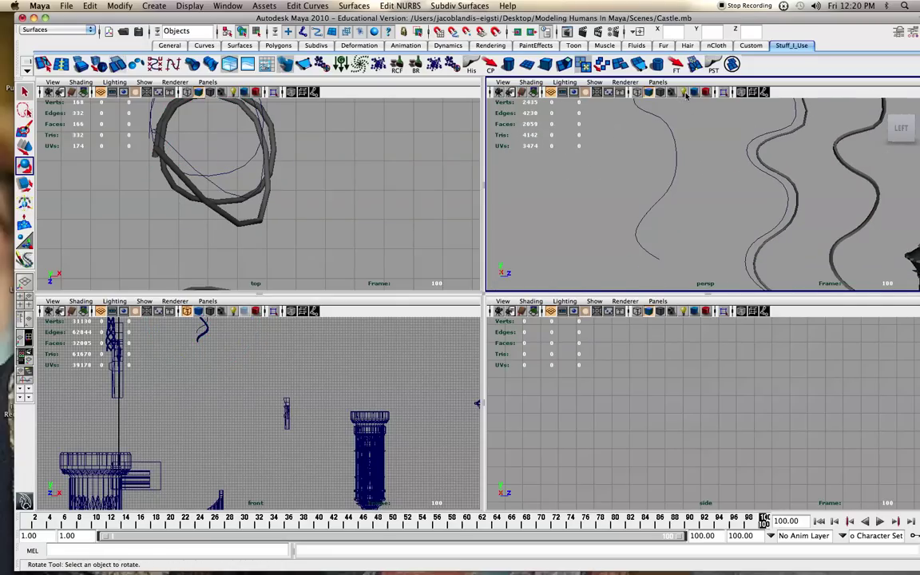
{"action": "left_click", "coordinate": [676, 143]}
{"action": "middle_click_drag", "start_coordinate": [675, 144], "coordinate": [672, 218], "text": "alt"}
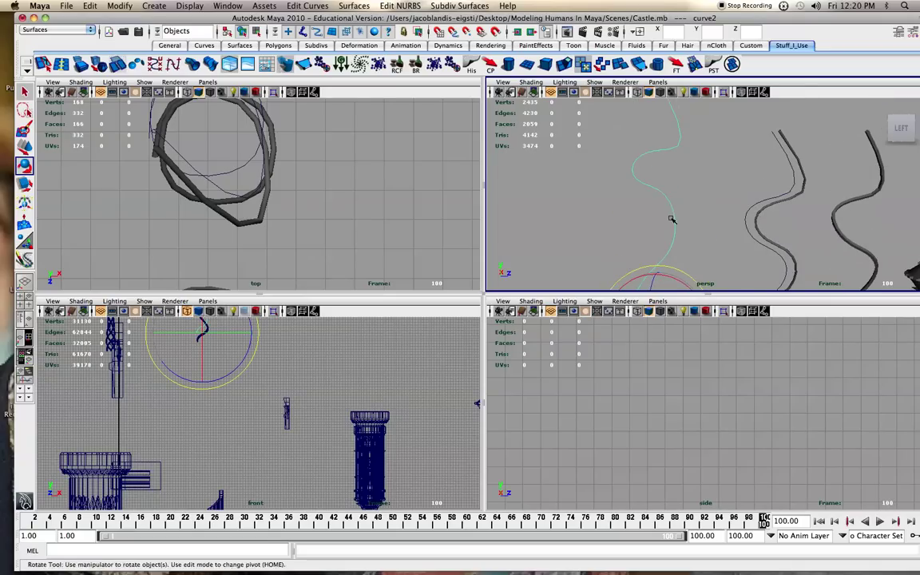
{"action": "left_click", "coordinate": [64, 29]}
{"action": "left_click", "coordinate": [66, 49]}
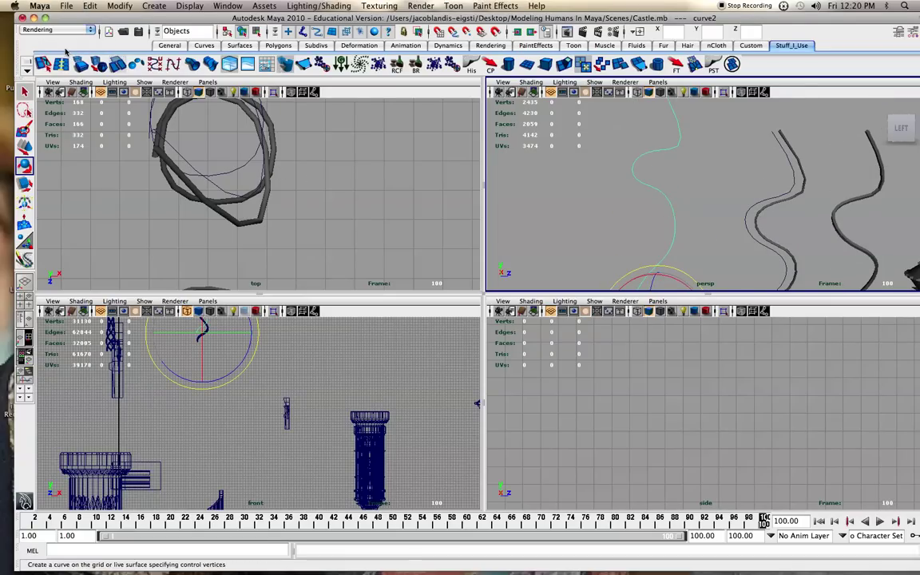
Load the birchLimb brush from the trees folder of the Paint Effects brush library and close the library.
{"action": "left_click", "coordinate": [495, 6]}
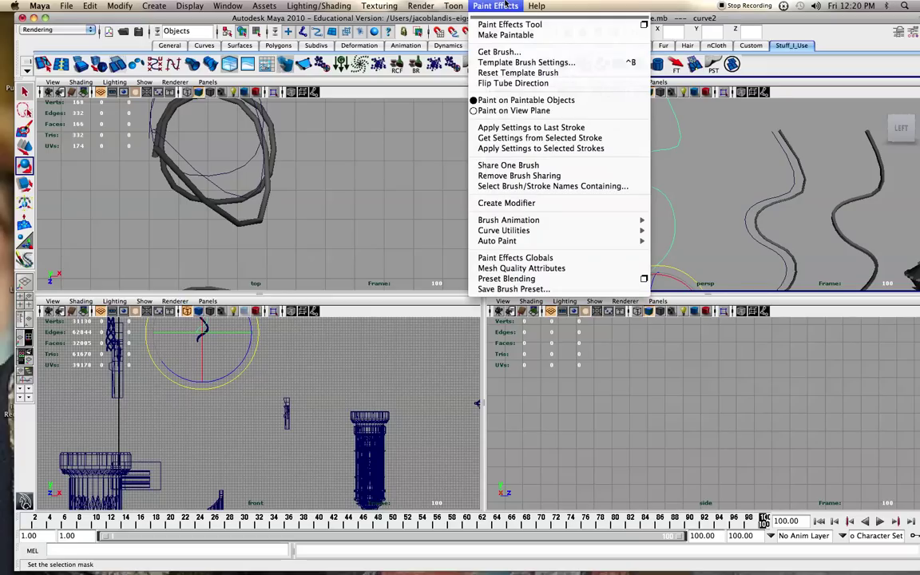
{"action": "left_click", "coordinate": [500, 51]}
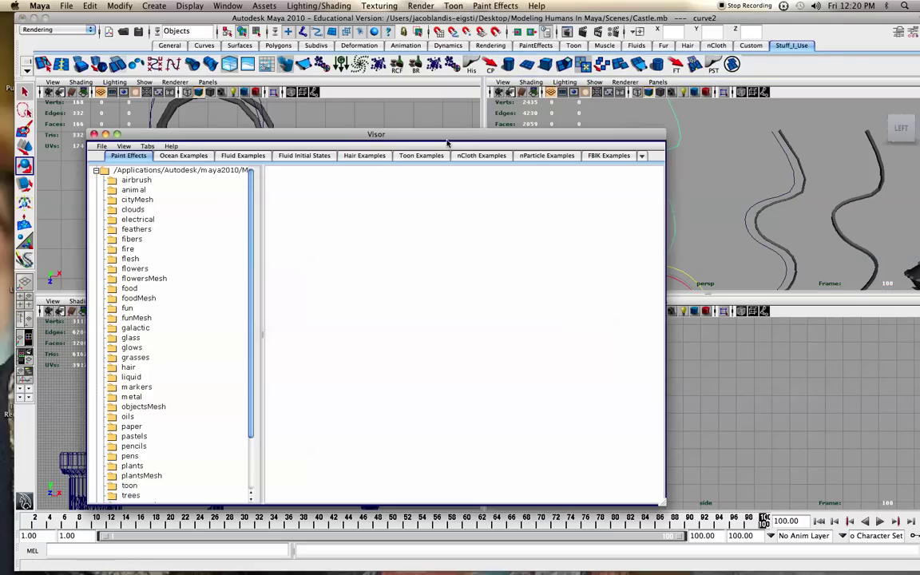
{"action": "left_click_drag", "start_coordinate": [449, 133], "coordinate": [471, 35]}
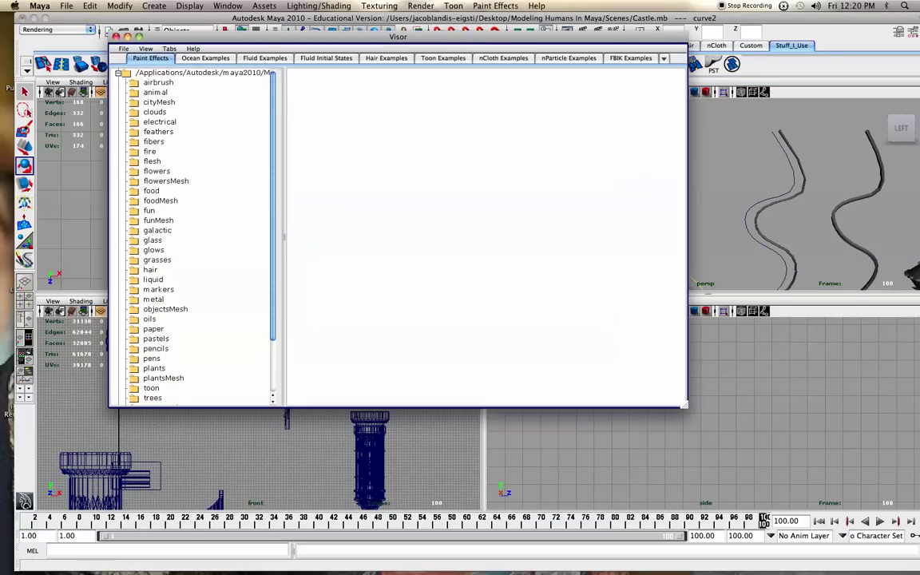
{"action": "scroll", "coordinate": [191, 235], "scroll_direction": "down", "scroll_amount": 2}
{"action": "left_click", "coordinate": [153, 385]}
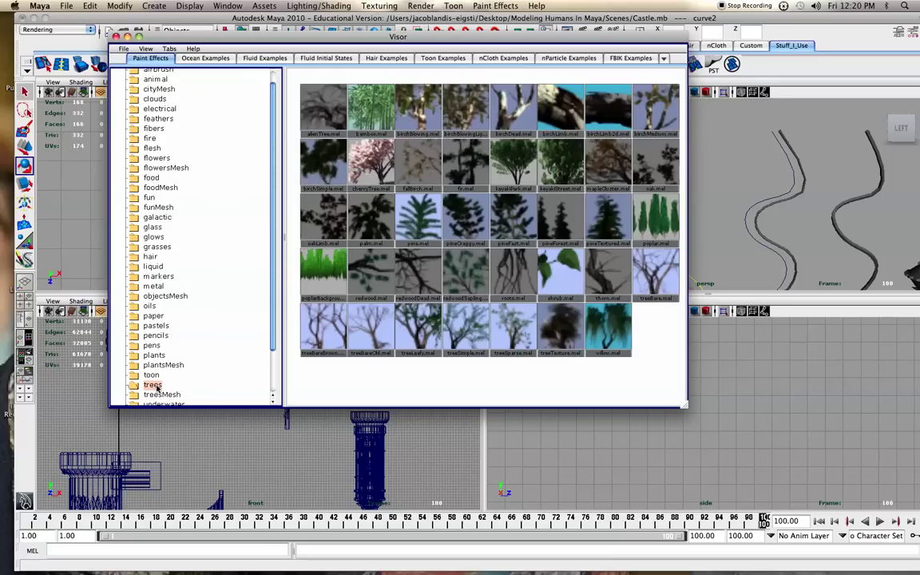
{"action": "left_click", "coordinate": [564, 110]}
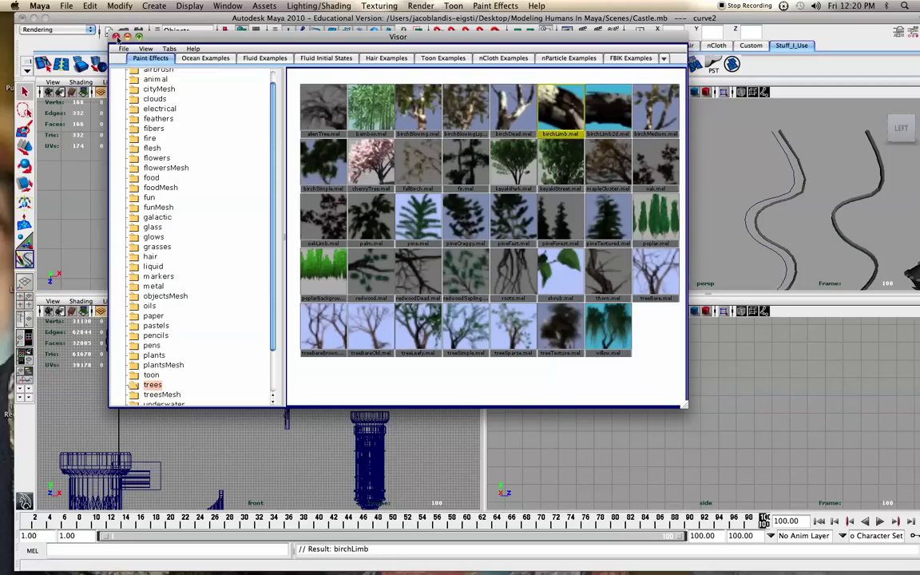
{"action": "left_click", "coordinate": [116, 37]}
Attach the birchLimb brush to the selected leftmost wavy curve.
{"action": "left_click", "coordinate": [495, 5]}
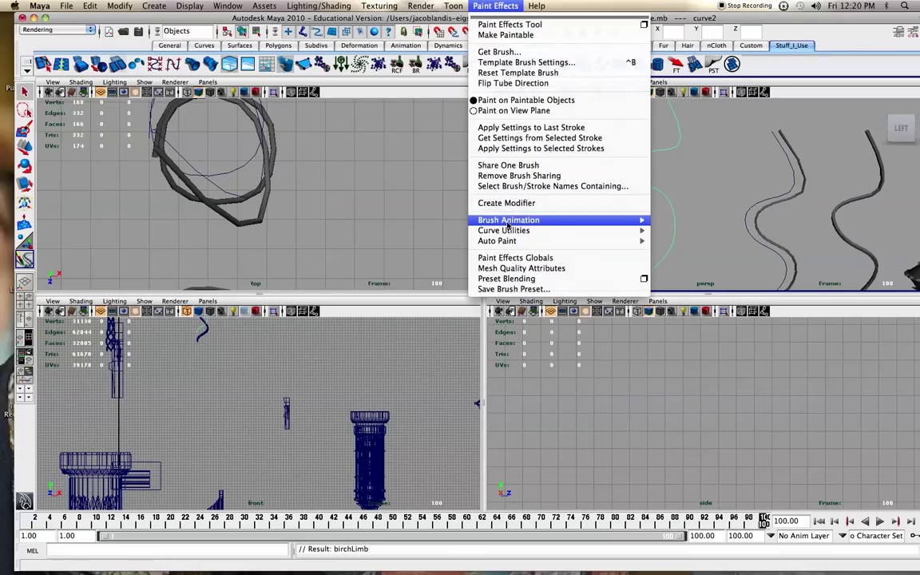
{"action": "mouse_move", "coordinate": [513, 230]}
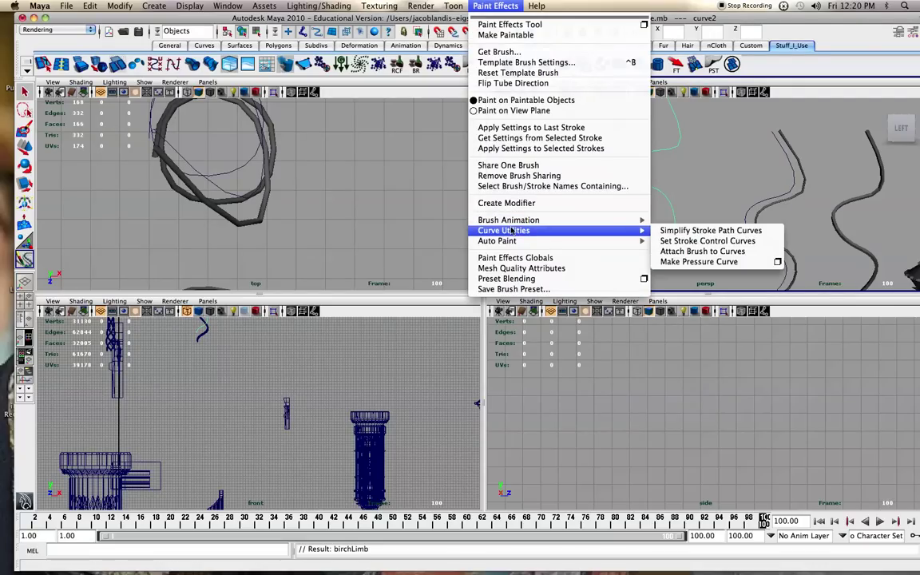
{"action": "left_click", "coordinate": [683, 251]}
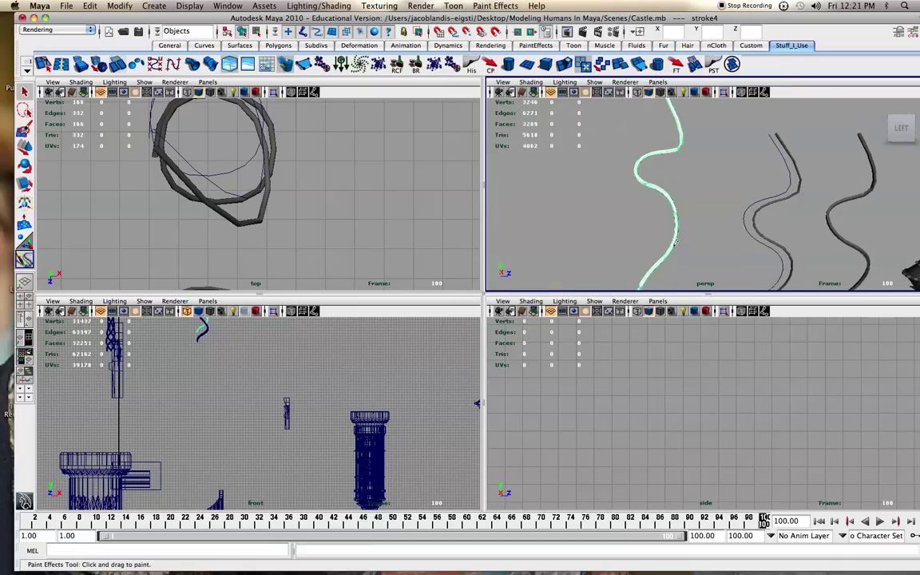
Frame the wavy strands in the perspective view, render the current frame to check them, and close the render.
{"action": "middle_click_drag", "start_coordinate": [663, 237], "coordinate": [616, 233], "text": "alt"}
{"action": "scroll", "coordinate": [623, 239], "scroll_direction": "up", "scroll_amount": 1}
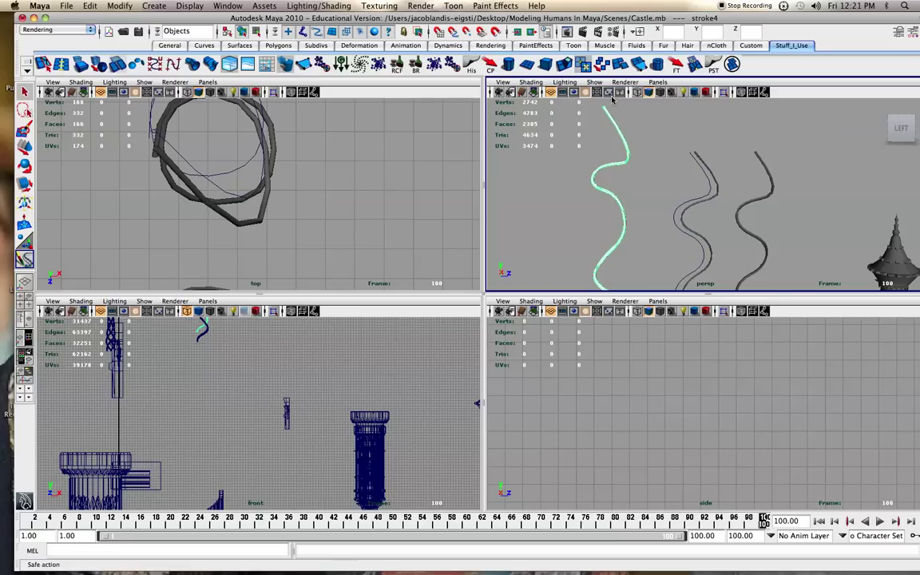
{"action": "middle_click_drag", "start_coordinate": [596, 130], "coordinate": [598, 119], "text": "alt"}
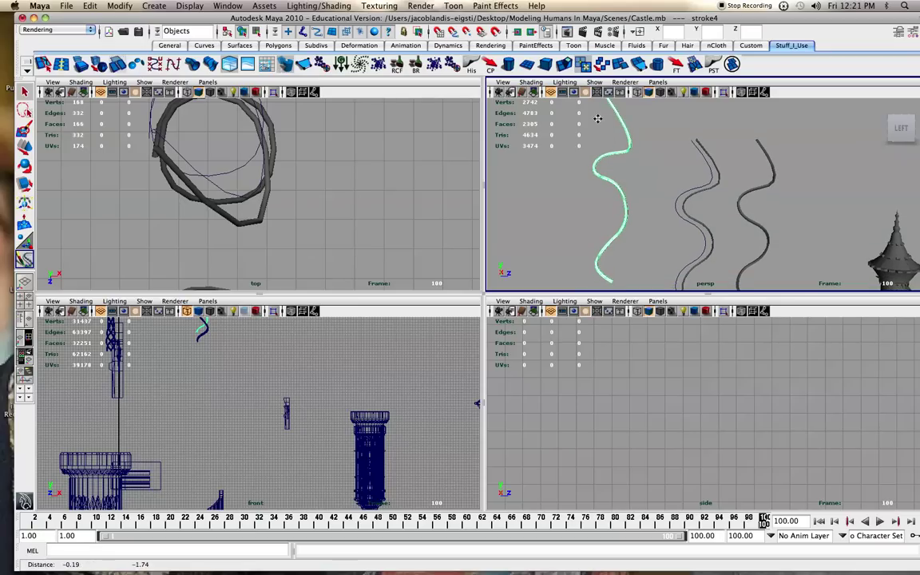
{"action": "left_click", "coordinate": [582, 37]}
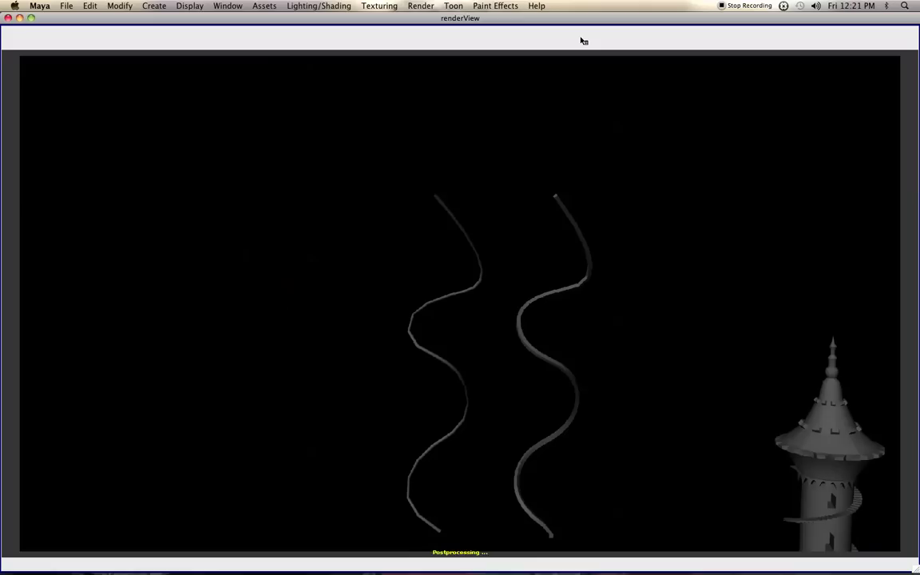
{"action": "left_click", "coordinate": [7, 17]}
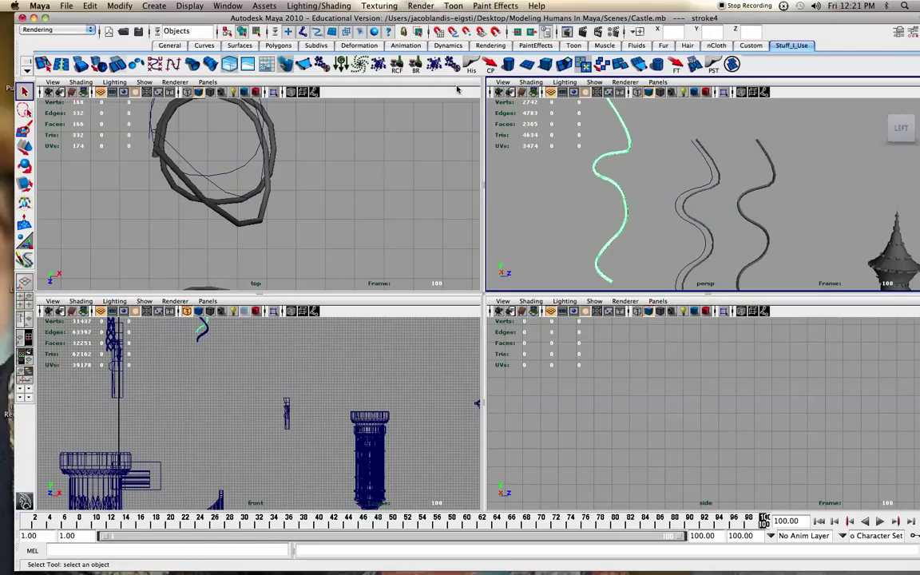
Convert the selected Paint Effects stroke on the leftmost curve to polygons.
{"action": "left_click", "coordinate": [190, 6]}
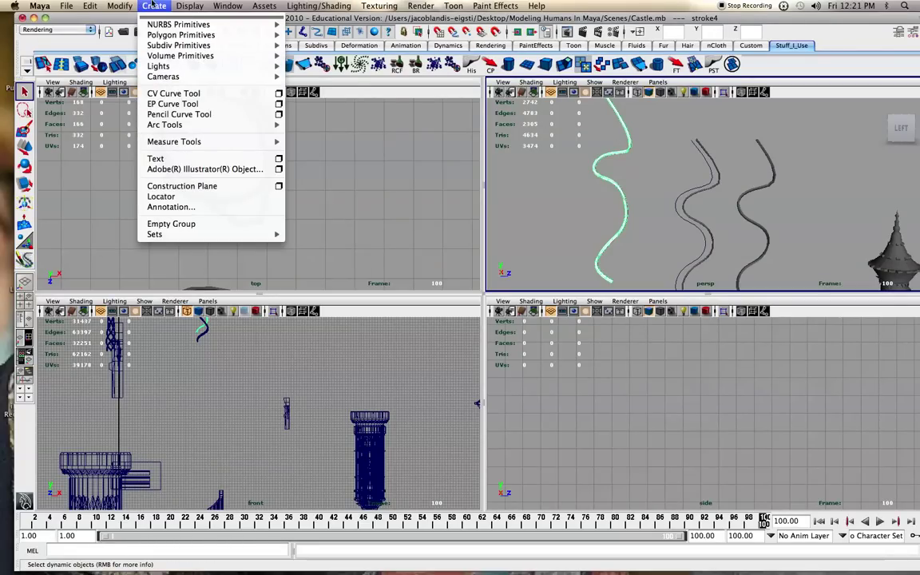
{"action": "mouse_move", "coordinate": [121, 5]}
{"action": "mouse_move", "coordinate": [130, 202]}
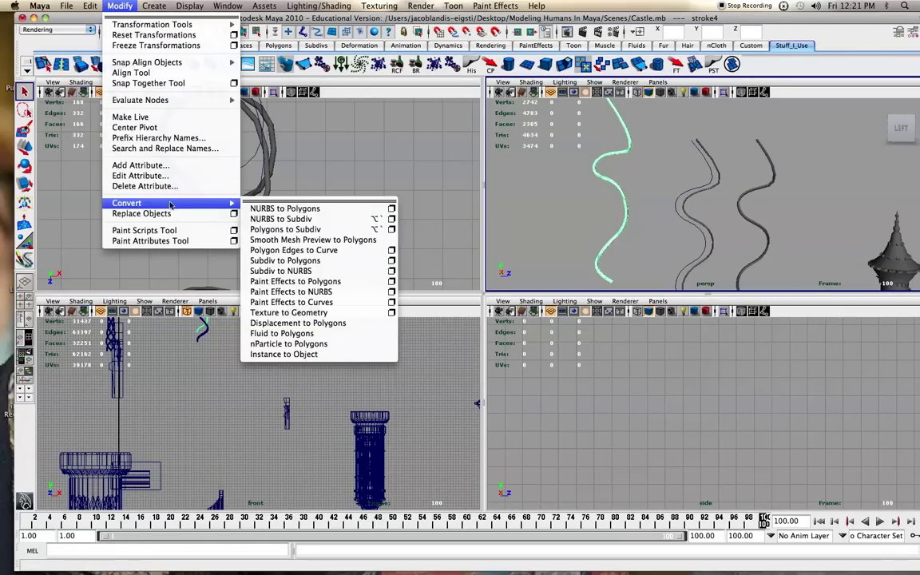
{"action": "left_click", "coordinate": [301, 282]}
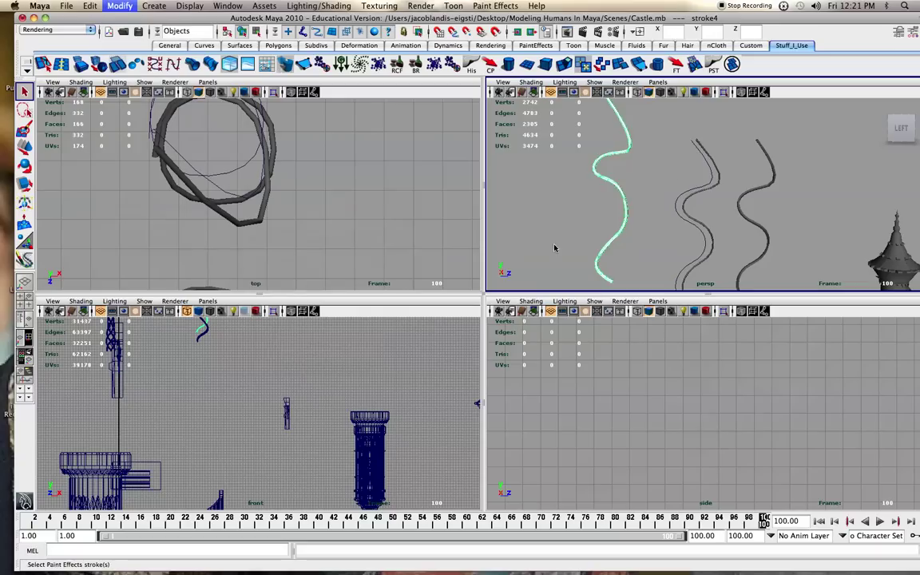
Select the ring of vertices at the upper tip of the converted polygon strand, scale it slightly, and deselect it.
{"action": "left_click", "coordinate": [628, 170]}
{"action": "left_click_drag", "start_coordinate": [628, 170], "coordinate": [614, 122], "text": "alt"}
{"action": "left_click", "coordinate": [614, 122]}
{"action": "right_click_drag", "start_coordinate": [588, 128], "coordinate": [583, 111]}
{"action": "middle_click_drag", "start_coordinate": [592, 104], "coordinate": [597, 129], "text": "alt"}
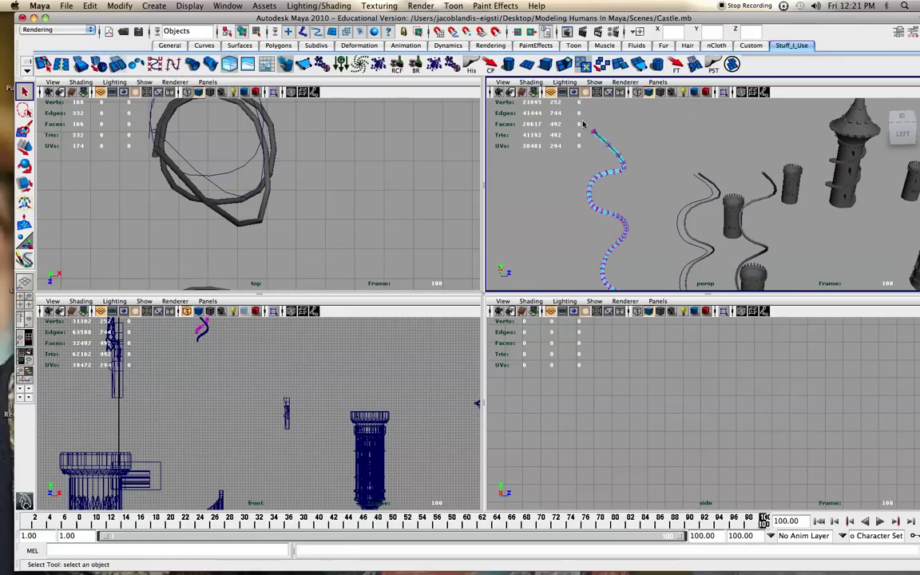
{"action": "mouse_move", "coordinate": [587, 123]}
{"action": "left_mouse_down"}
{"action": "mouse_move", "coordinate": [609, 140]}
{"action": "mouse_move", "coordinate": [589, 130]}
{"action": "left_mouse_up"}
{"action": "key", "text": "r"}
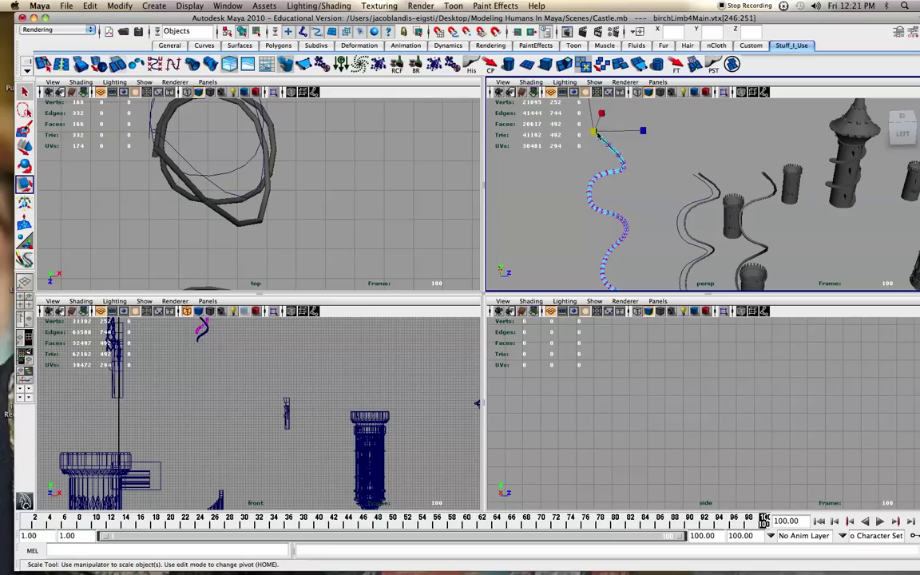
{"action": "left_click_drag", "start_coordinate": [594, 133], "coordinate": [593, 134]}
{"action": "left_click", "coordinate": [662, 136]}
Return the converted strand from vertex editing to object mode, with the surrounding castle scene in view.
{"action": "middle_click_drag", "start_coordinate": [655, 142], "coordinate": [662, 119], "text": "alt"}
{"action": "right_click_drag", "start_coordinate": [662, 119], "coordinate": [645, 142], "text": "alt"}
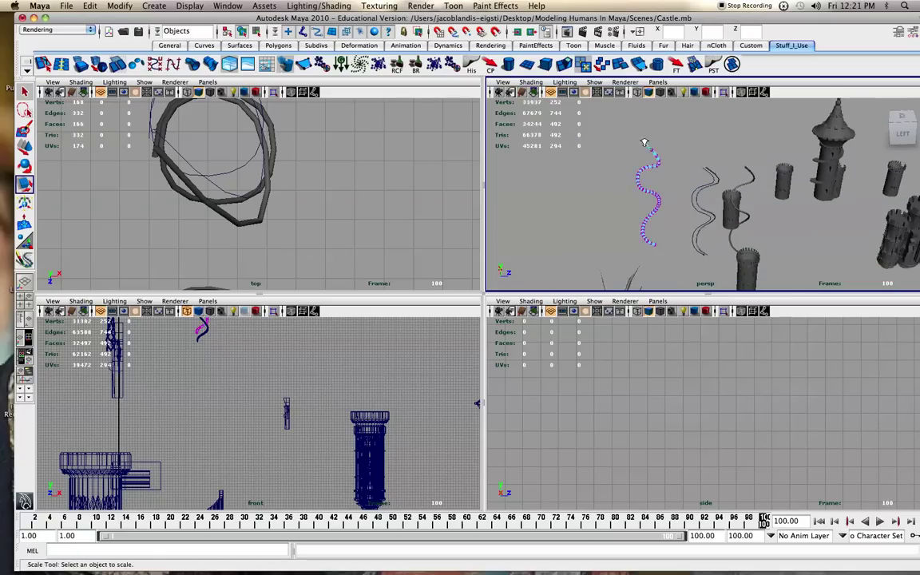
{"action": "left_click_drag", "start_coordinate": [645, 142], "coordinate": [643, 183], "text": "alt"}
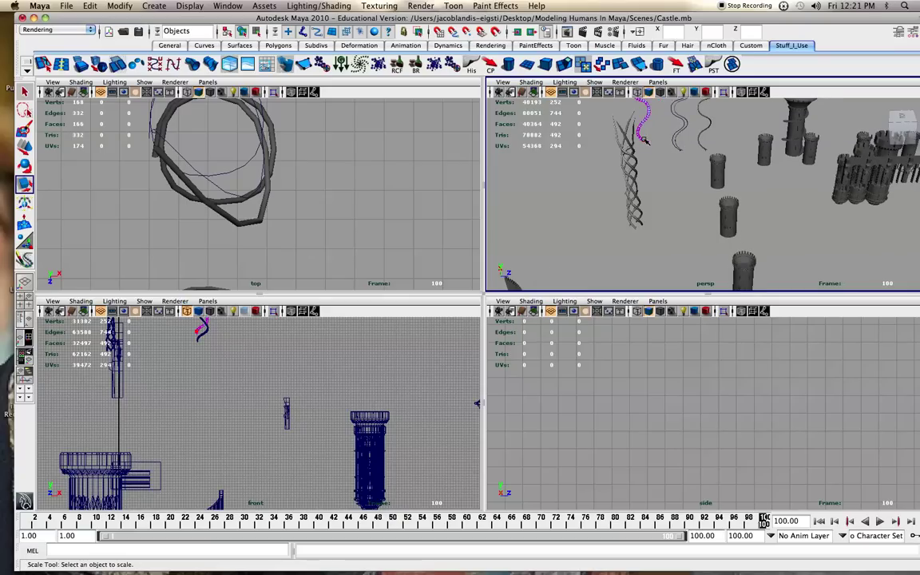
{"action": "right_click_drag", "start_coordinate": [646, 140], "coordinate": [678, 126]}
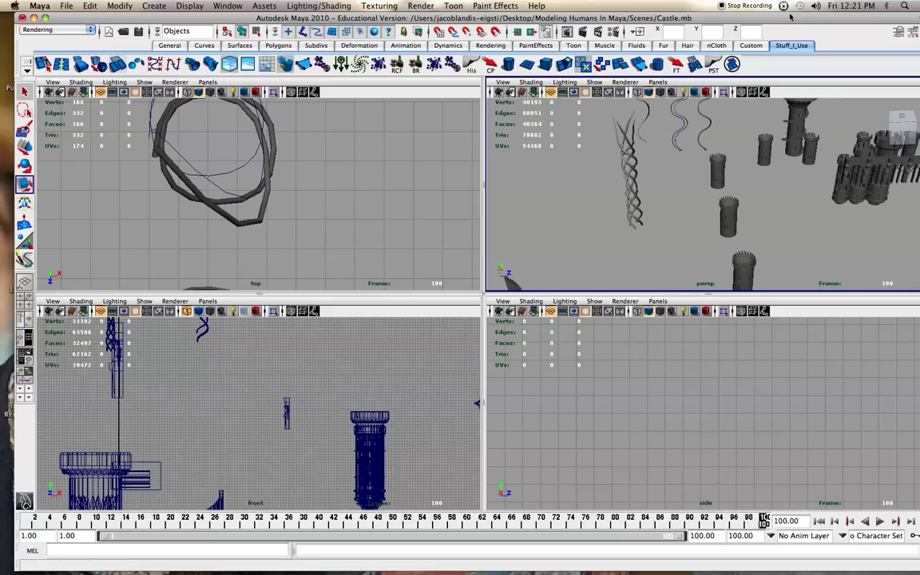